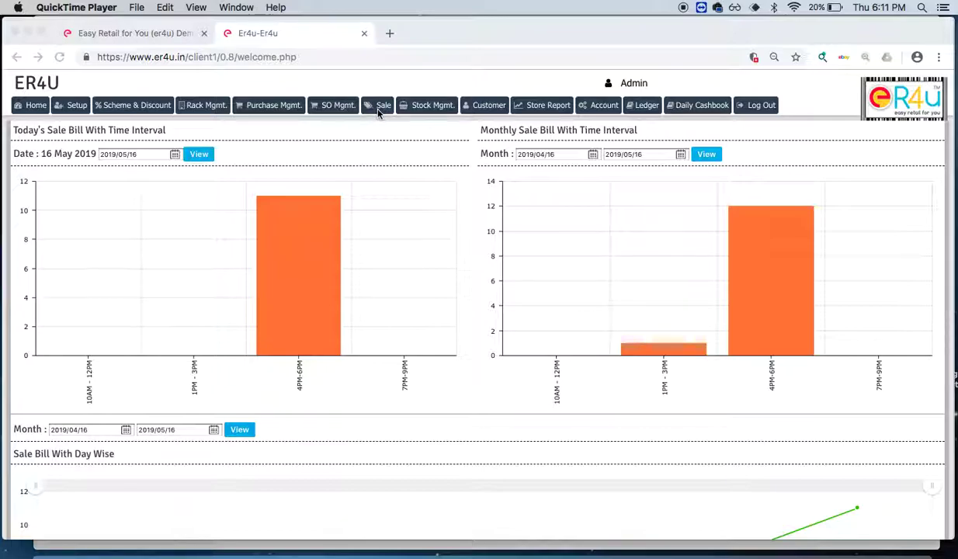
# Step: Start a new ER4U sale bill in Return / Issue Credit Note mode
pyautogui.click(377, 109)
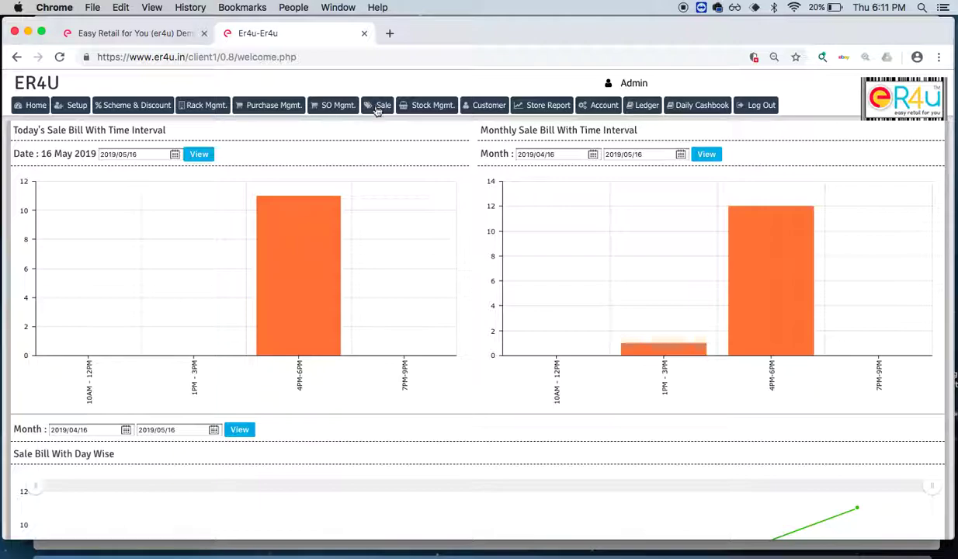
pyautogui.click(377, 107)
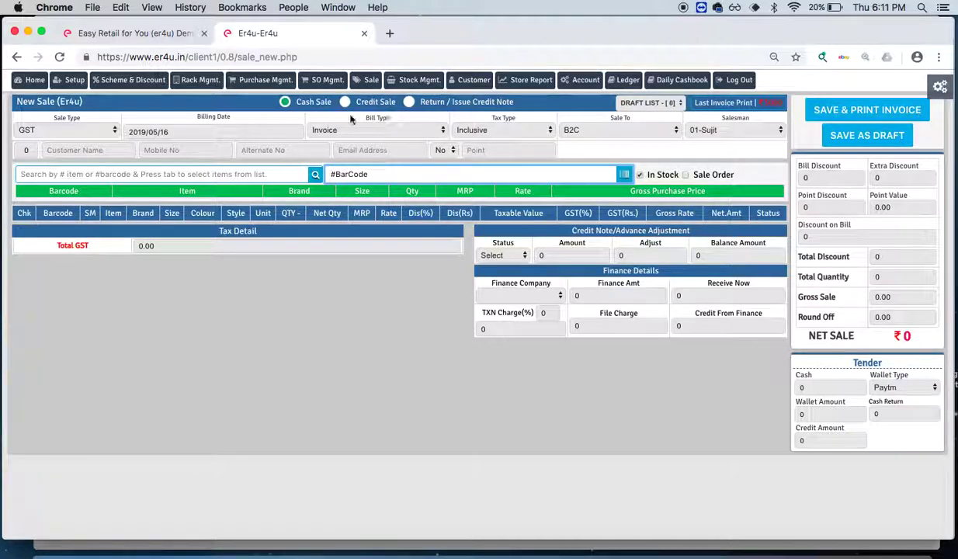
pyautogui.click(307, 102)
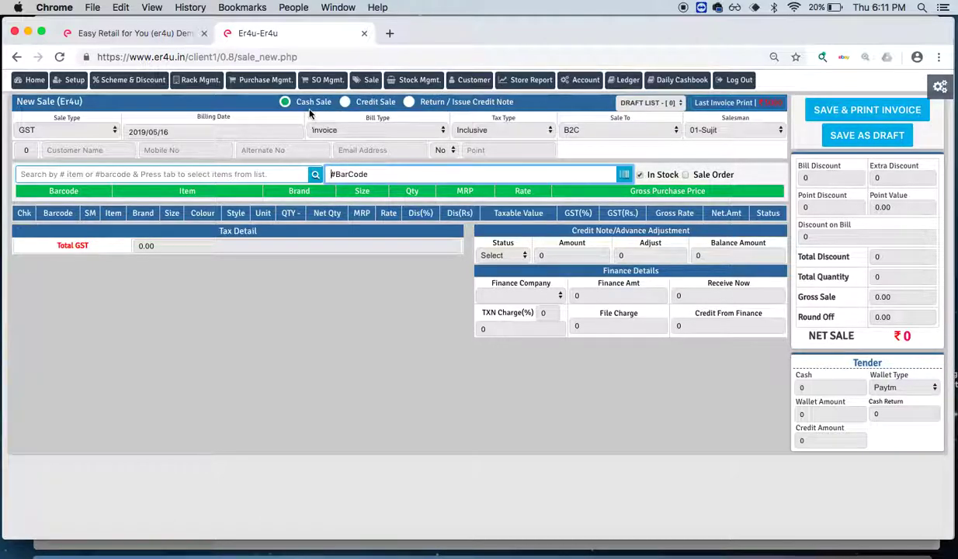
pyautogui.click(412, 103)
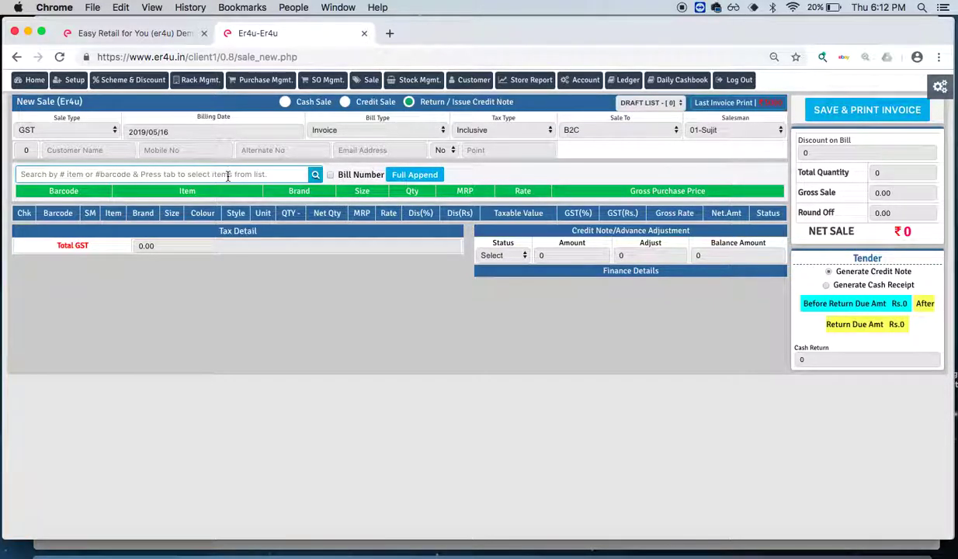
# Step: Search items for JEANS and select aa04 BARE DENIM Jeans, size 28, rate 5000
pyautogui.click(227, 175)
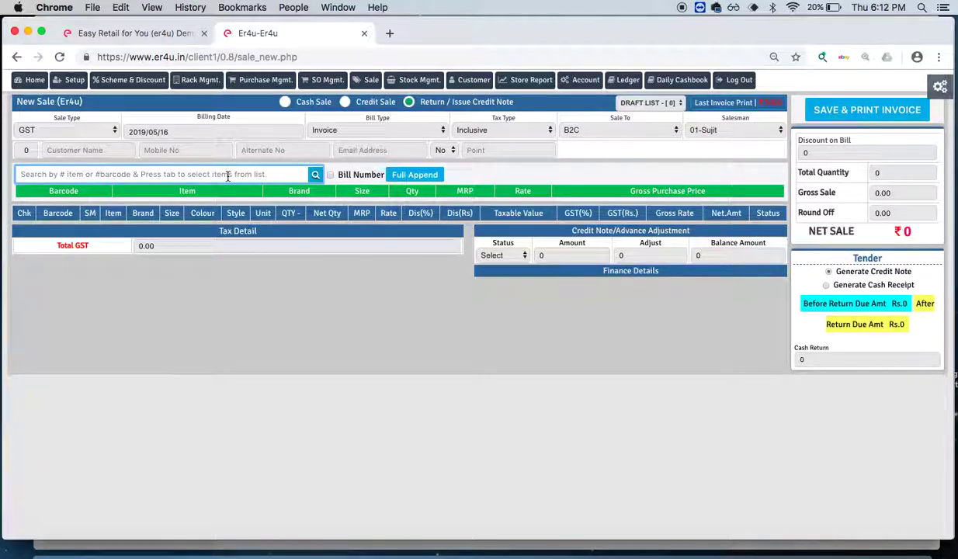
pyautogui.write('JEANS')
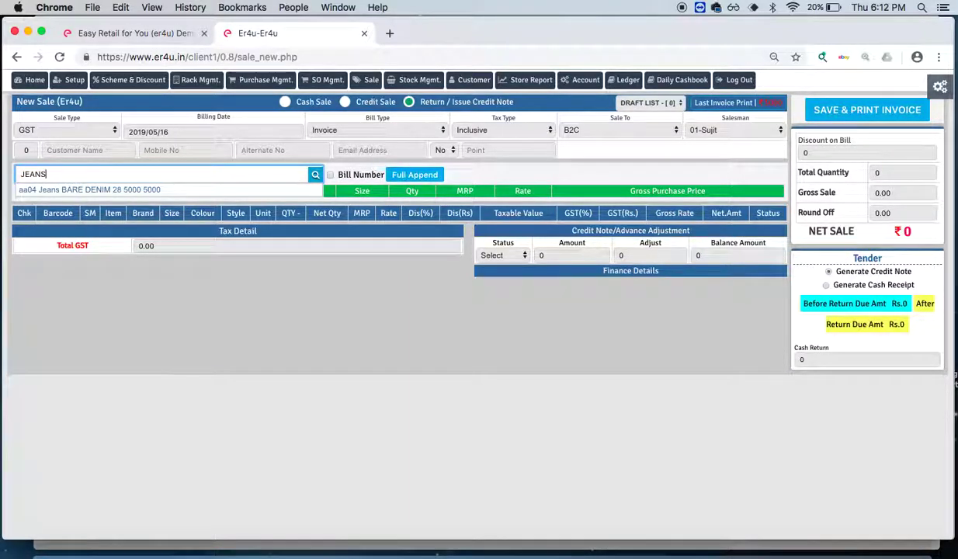
pyautogui.press('Return')
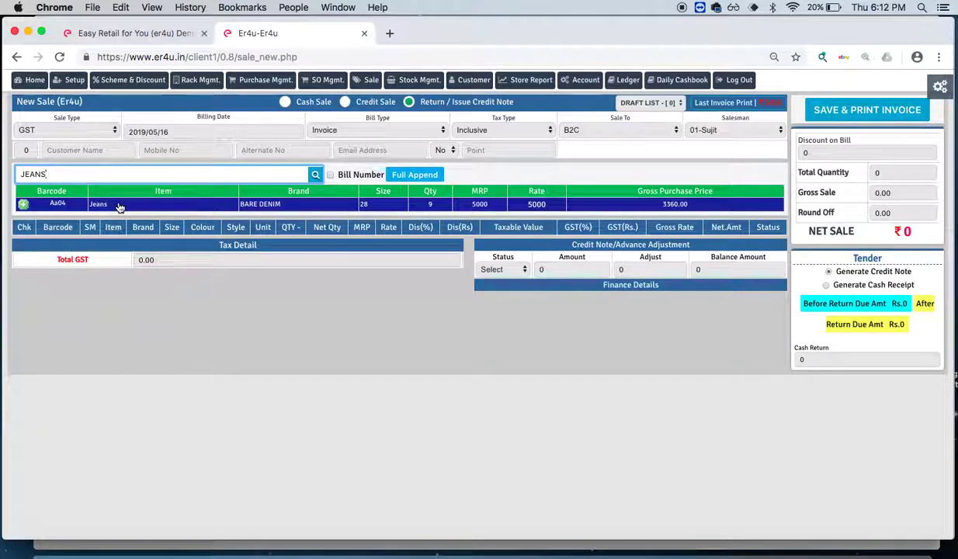
pyautogui.click(354, 201)
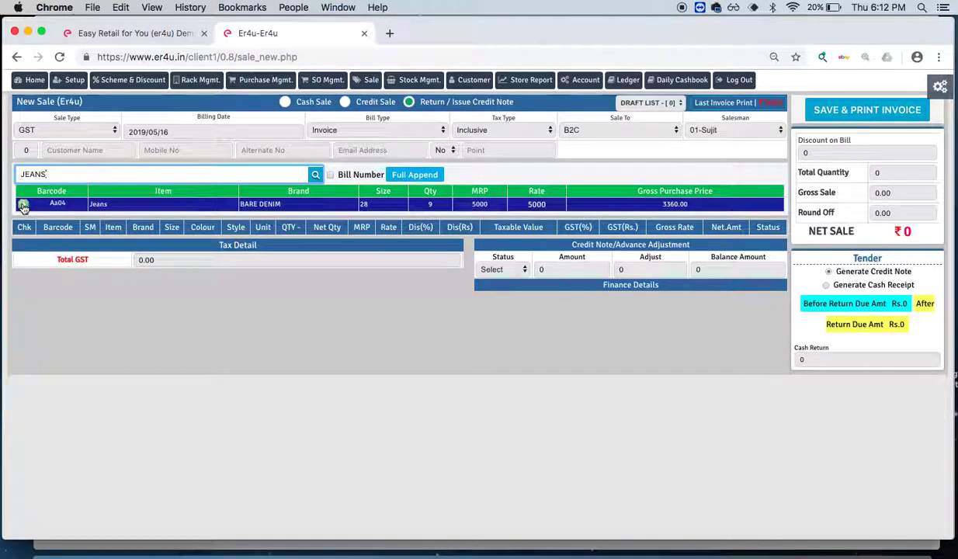
# Step: Load ABHI's earlier bill 9 to return one aa04 Jeans, totalling -5000
pyautogui.click(23, 206)
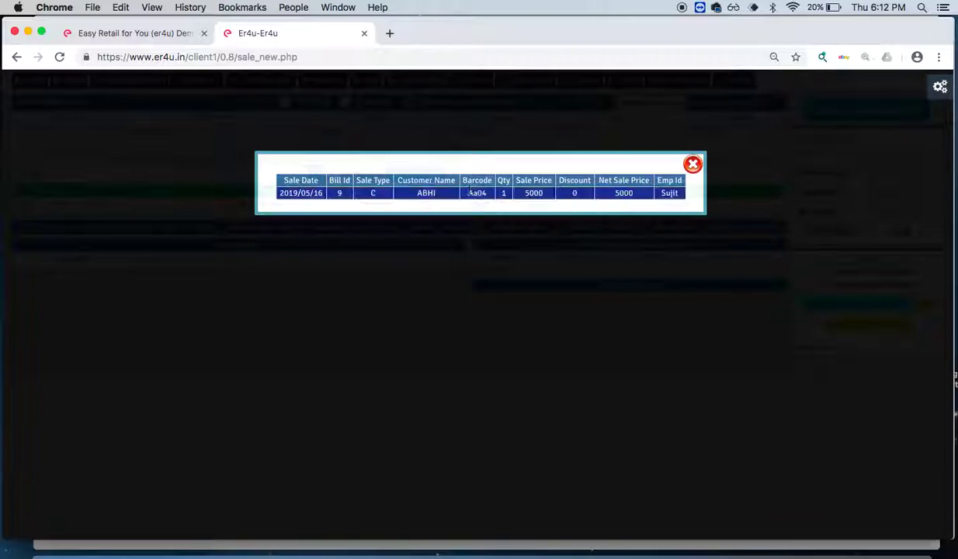
pyautogui.click(429, 194)
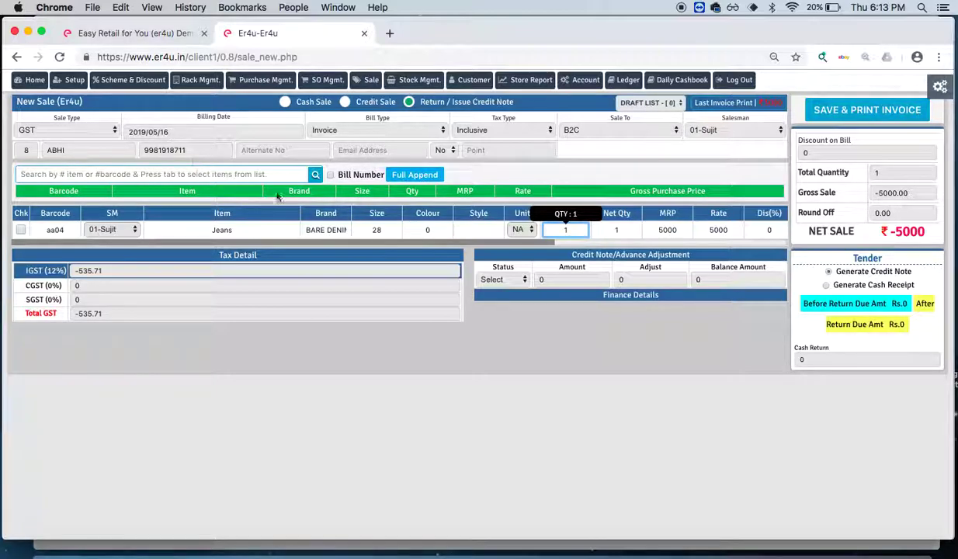
# Step: Confirm the return quantity of 1 and keep the tender on Generate Credit Note
pyautogui.click(579, 231)
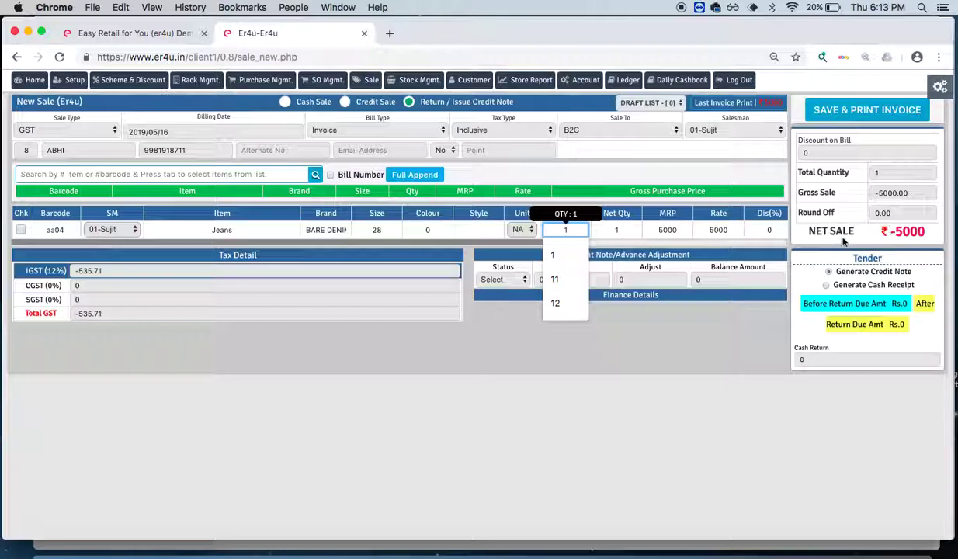
pyautogui.press('Escape')
pyautogui.press('Return')
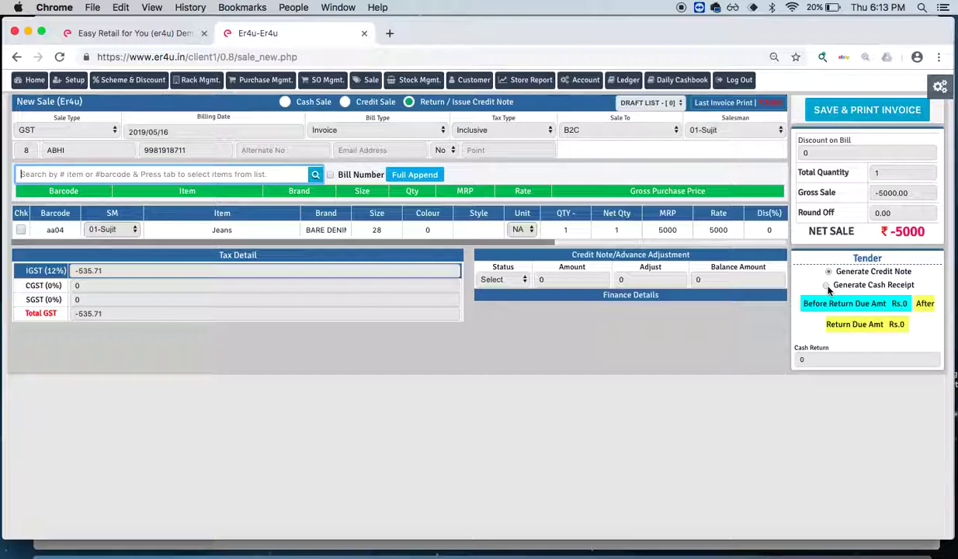
pyautogui.click(828, 286)
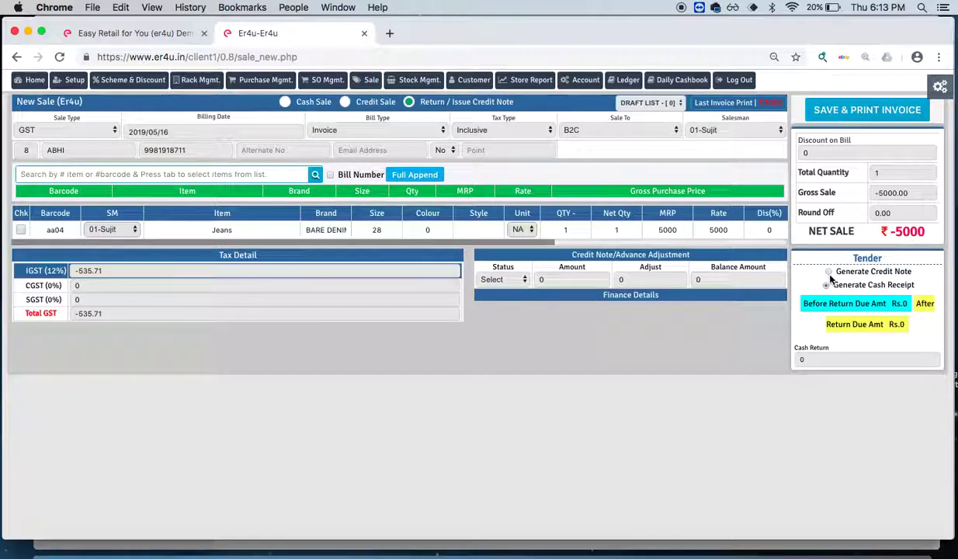
pyautogui.click(829, 273)
# Step: Save the return as credit note CN-5, check the print preview, then cancel printing
pyautogui.click(850, 113)
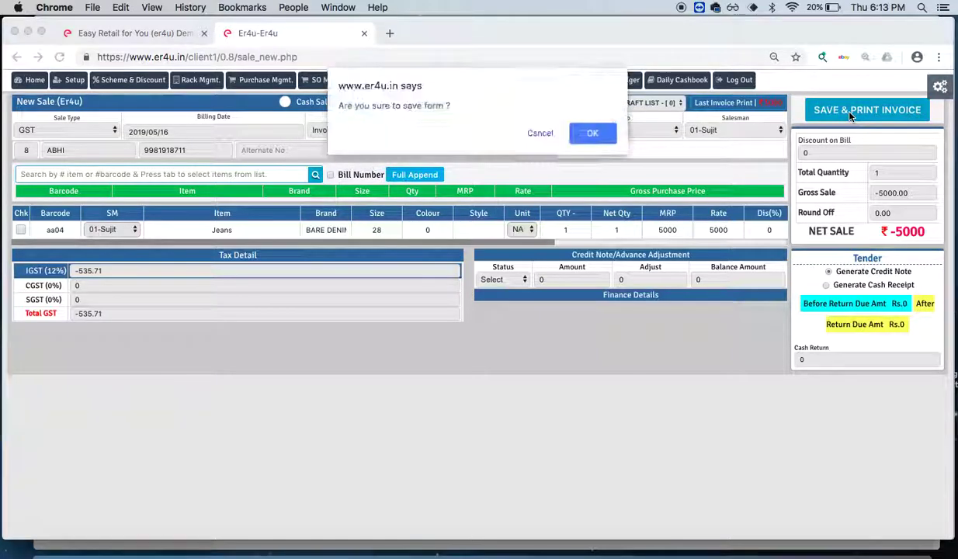
pyautogui.click(608, 132)
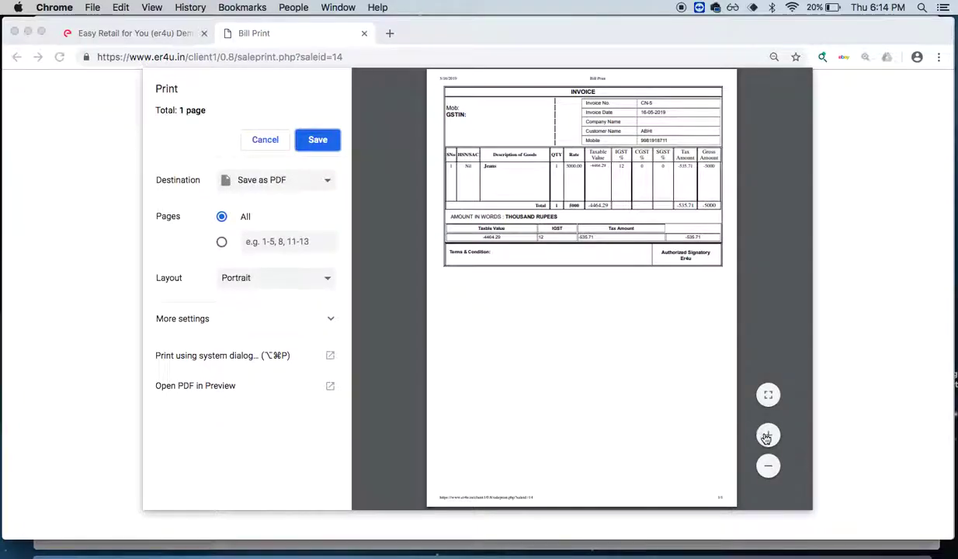
pyautogui.click(767, 436)
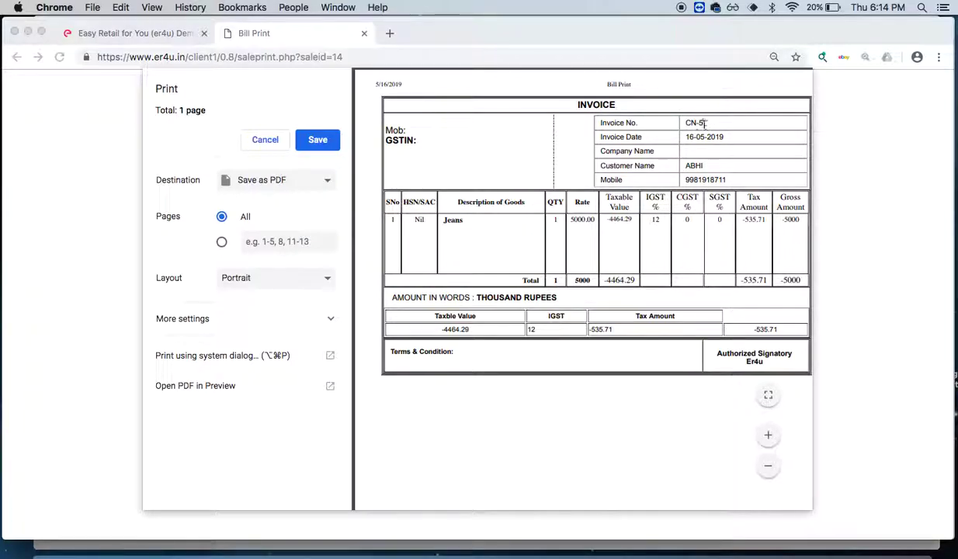
pyautogui.moveTo(706, 123); pyautogui.dragTo(668, 126)
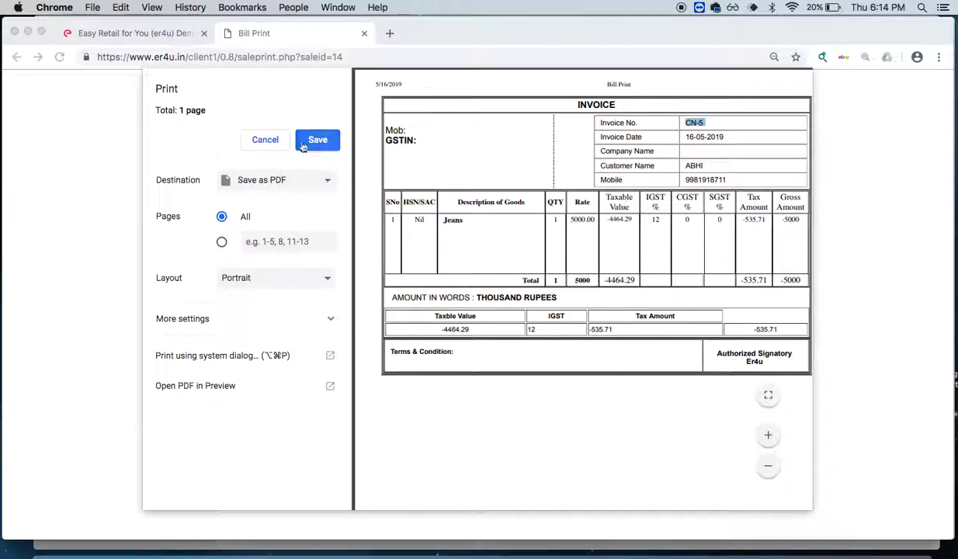
pyautogui.click(265, 140)
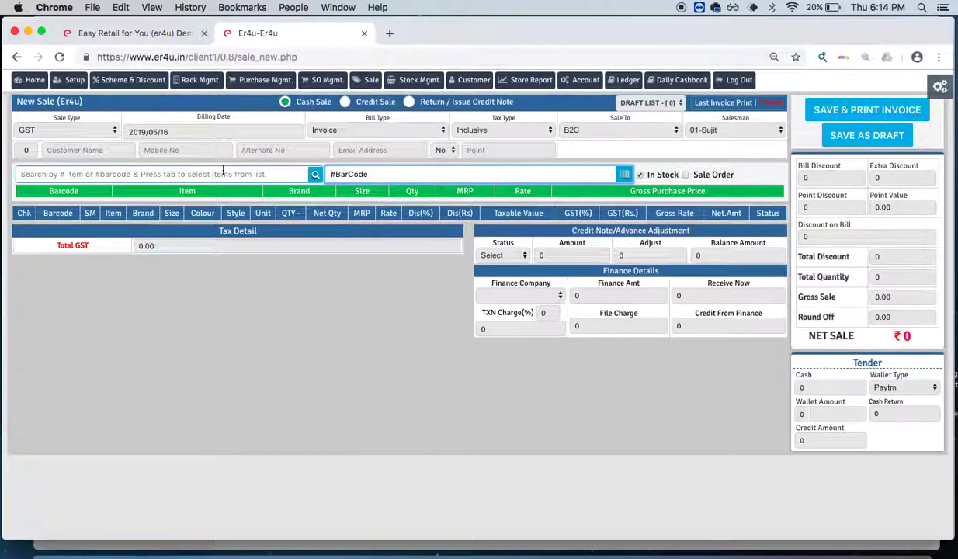
# Step: Set the new cash sale's customer to the existing customer ABHI
pyautogui.click(108, 147)
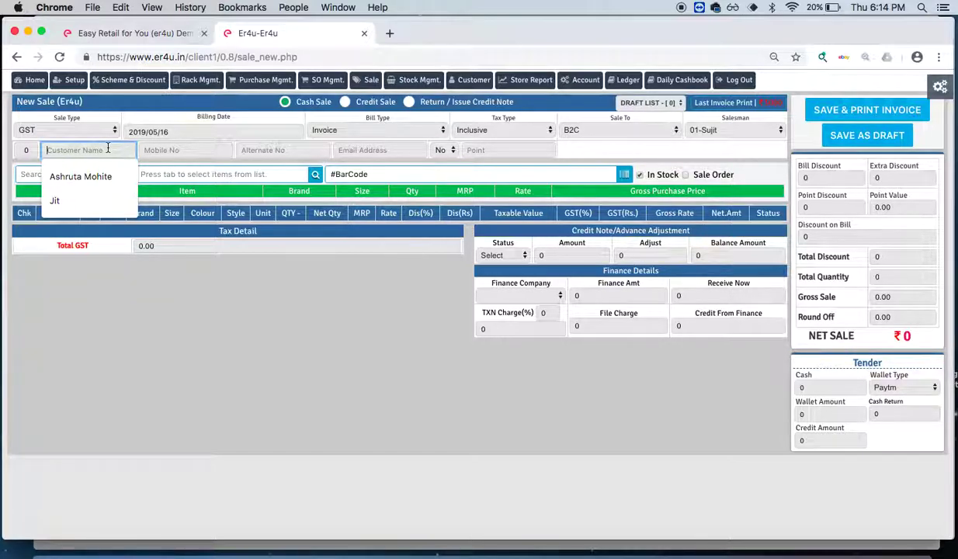
pyautogui.write('a')
pyautogui.press('BackSpace')
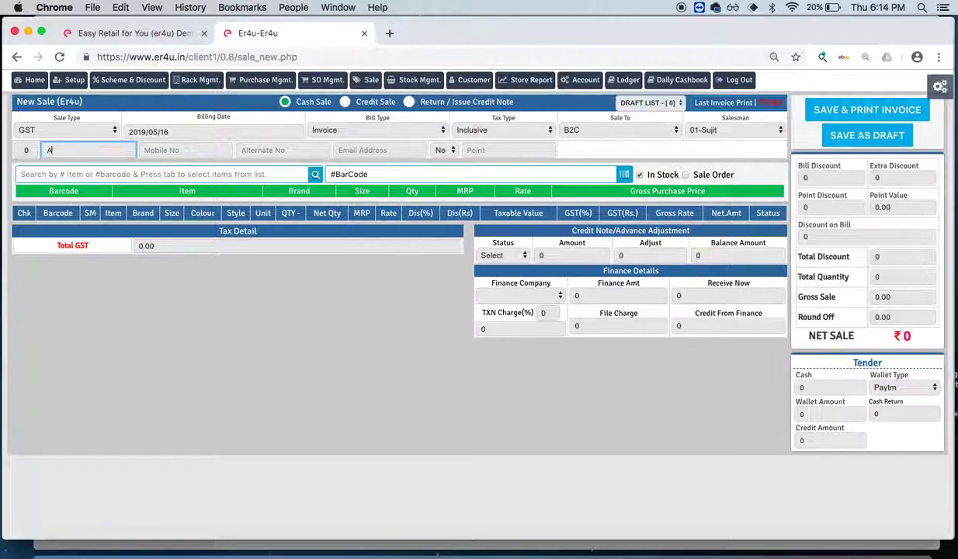
pyautogui.write('abhi')
pyautogui.press('Tab')
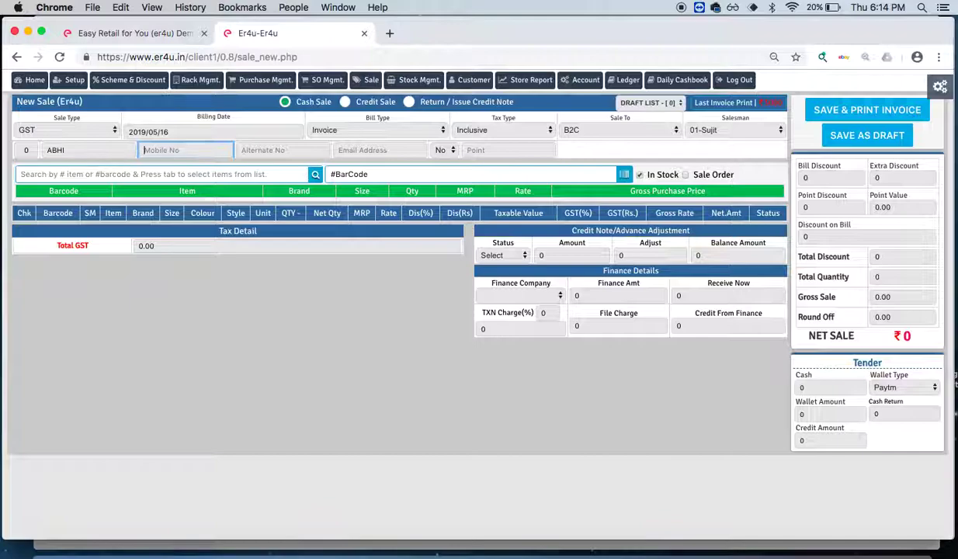
pyautogui.hotkey('shift', 'Tab')
pyautogui.press('BackSpace')
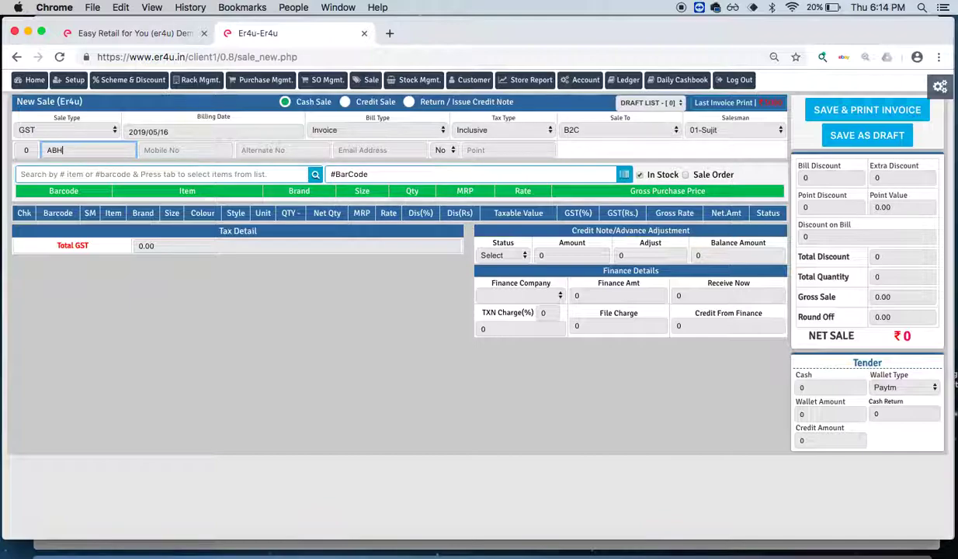
pyautogui.write('i')
pyautogui.click(128, 164)
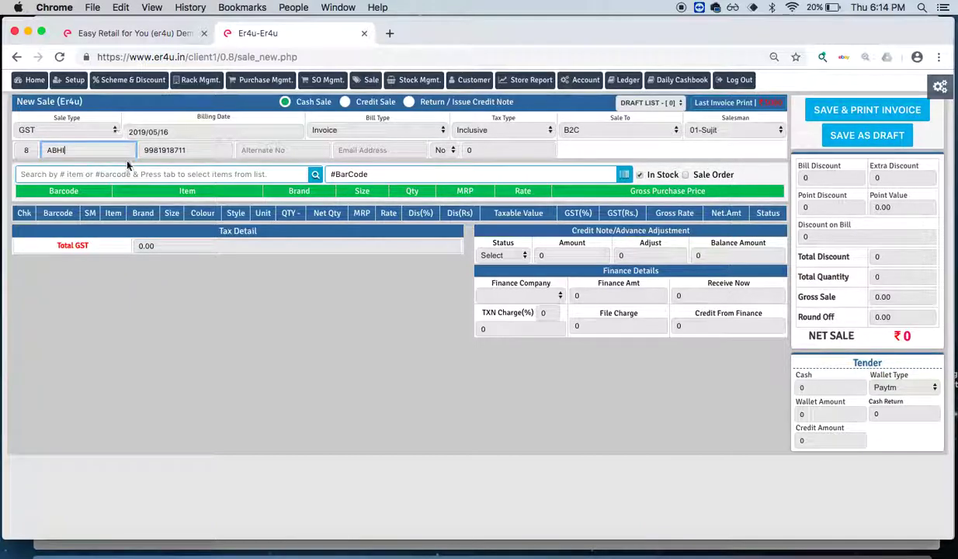
# Step: Search items for JEANS, listing the two BARE DENIM Jeans items
pyautogui.click(205, 174)
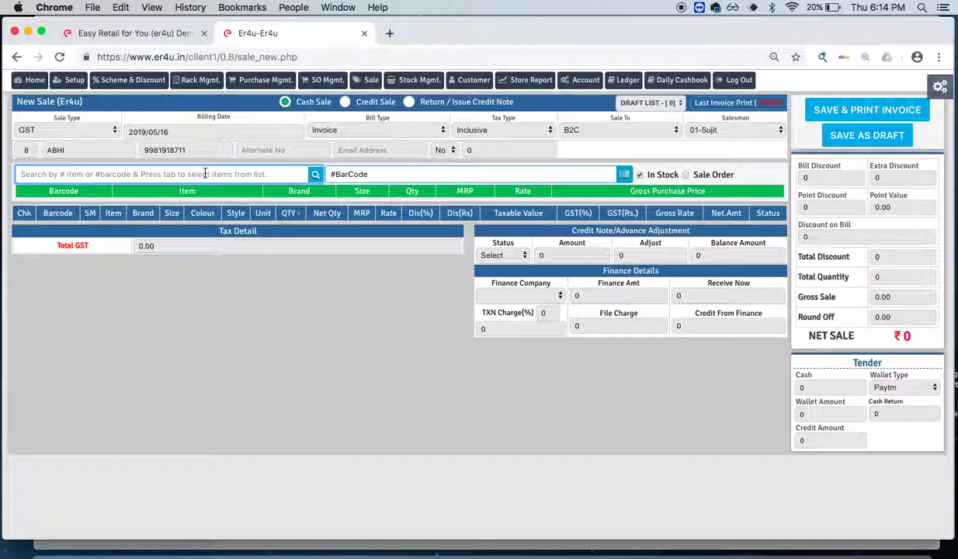
pyautogui.write('JEANS')
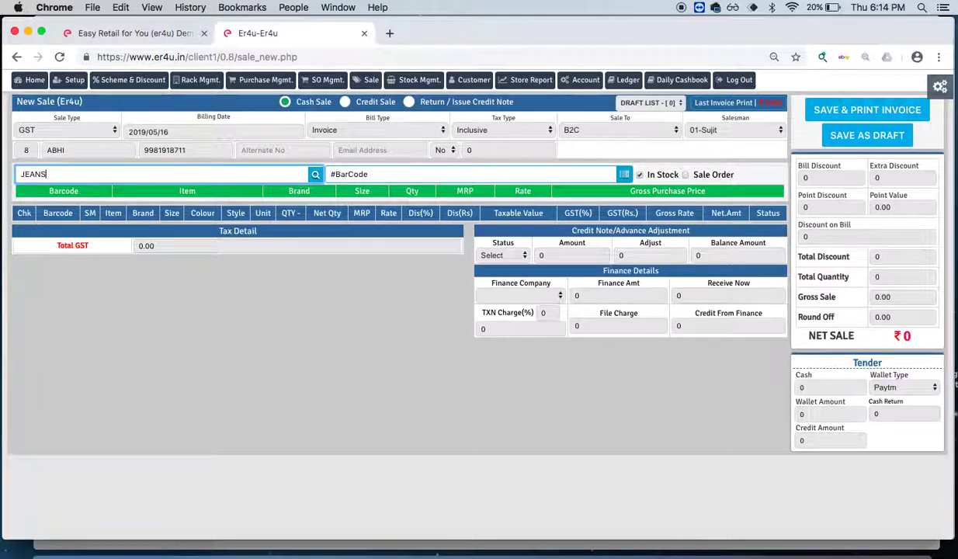
pyautogui.press('Return')
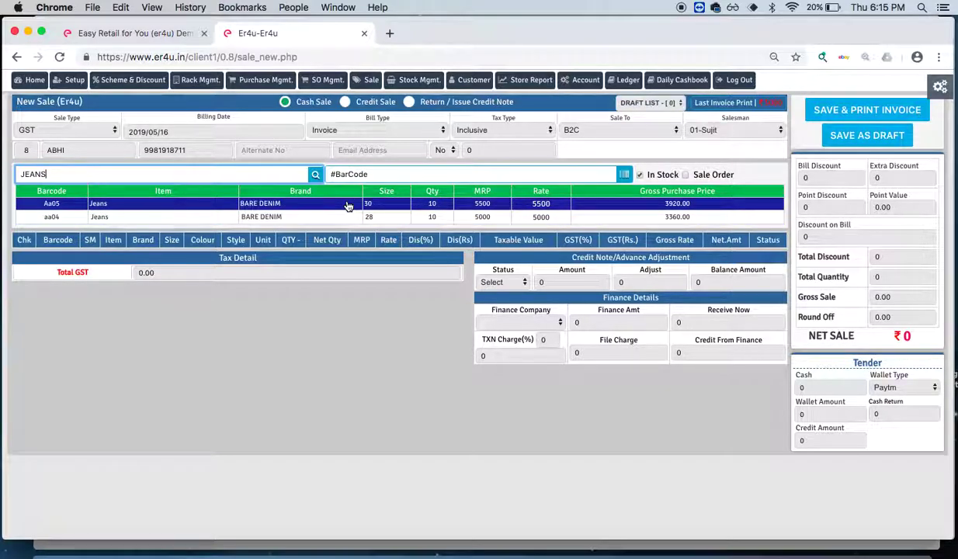
# Step: Add one Aa05 size-30 Jeans at 5500, removing the duplicate row
pyautogui.click(348, 209)
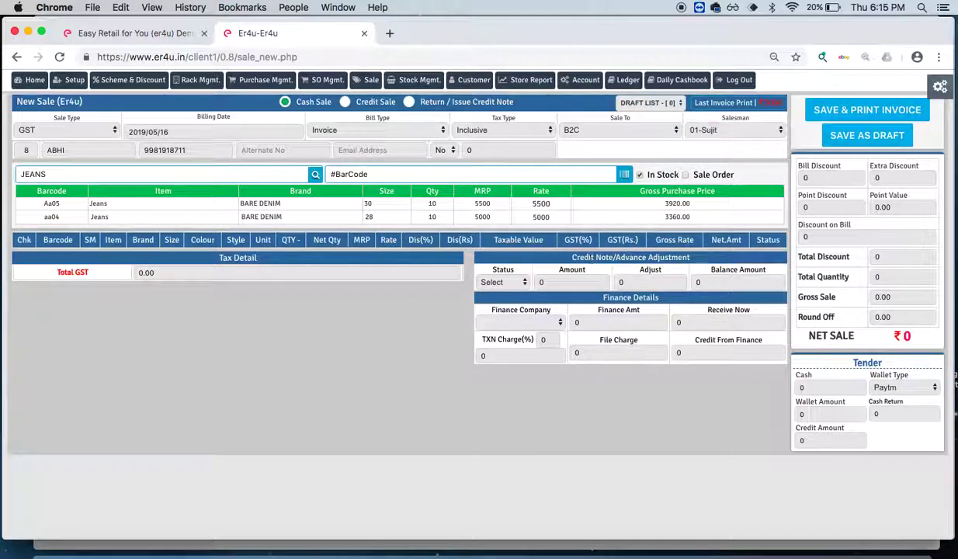
pyautogui.click(432, 204)
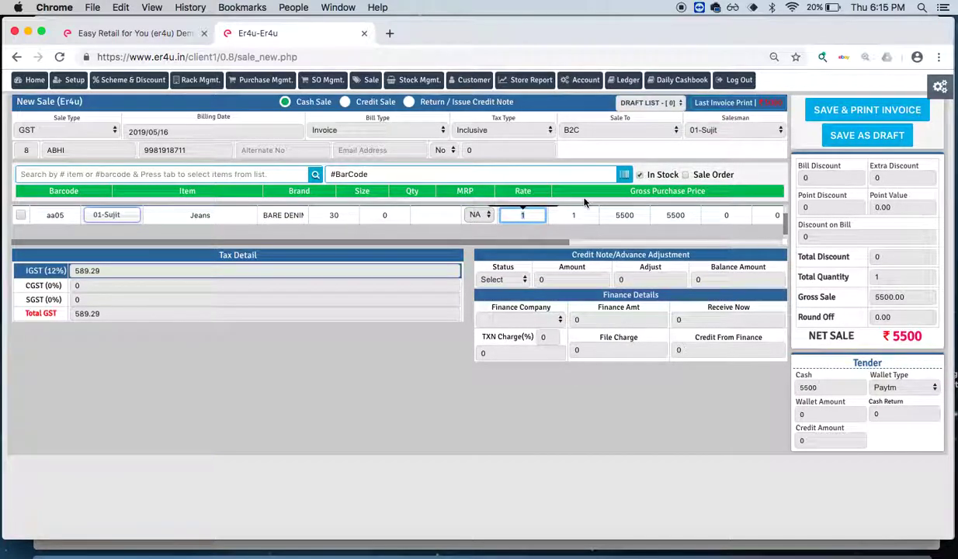
pyautogui.press('Return')
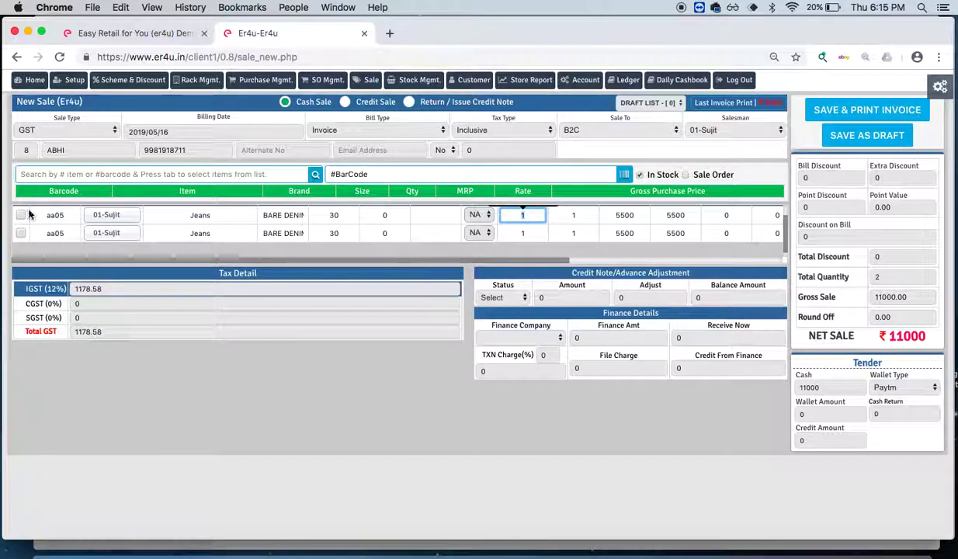
pyautogui.click(21, 215)
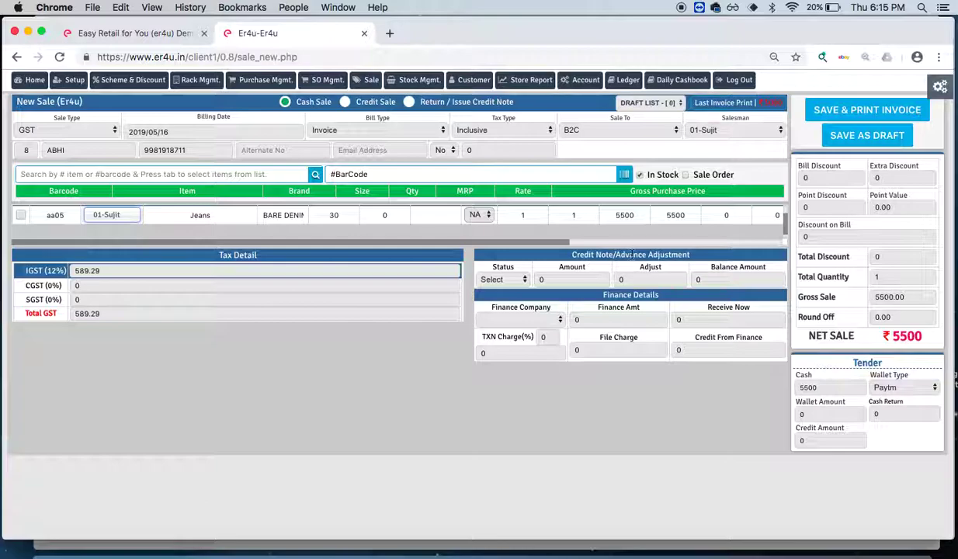
# Step: Adjust the 5000 credit note against the bill and accept 500 as cash tender
pyautogui.click(526, 282)
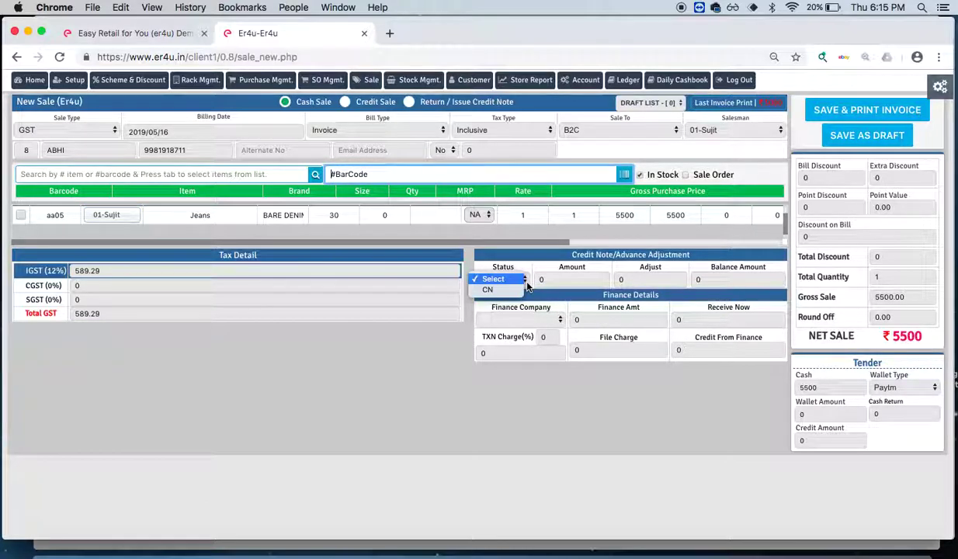
pyautogui.click(488, 289)
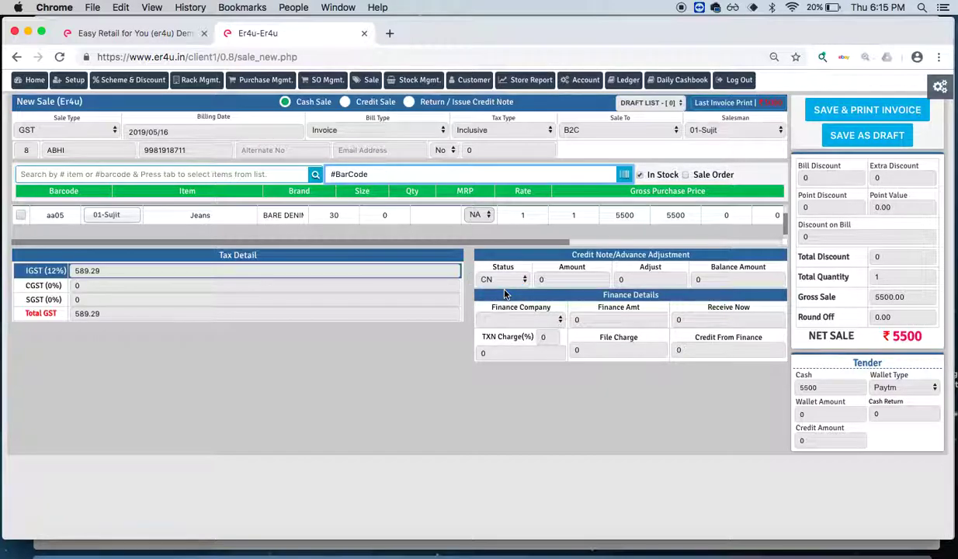
pyautogui.click(557, 280)
pyautogui.write('5000')
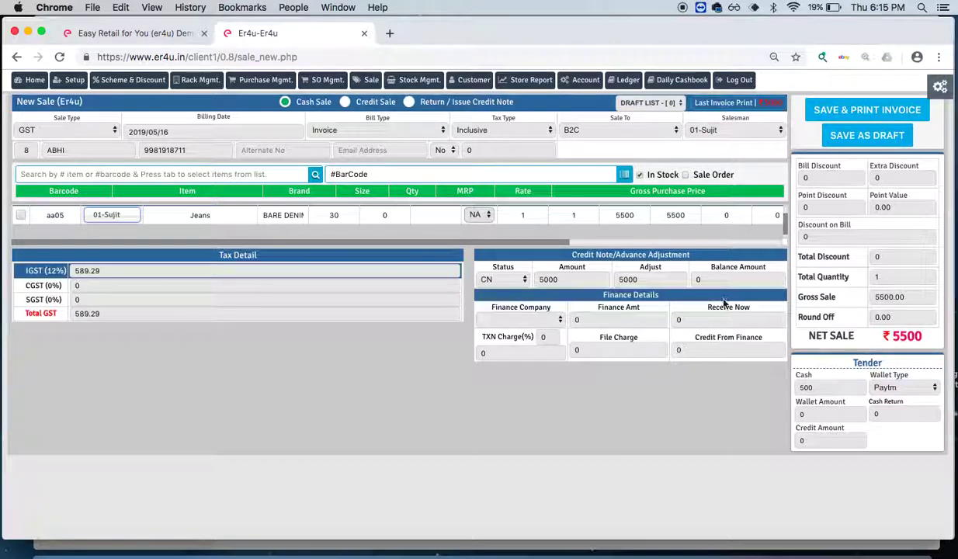
pyautogui.doubleClick(818, 388)
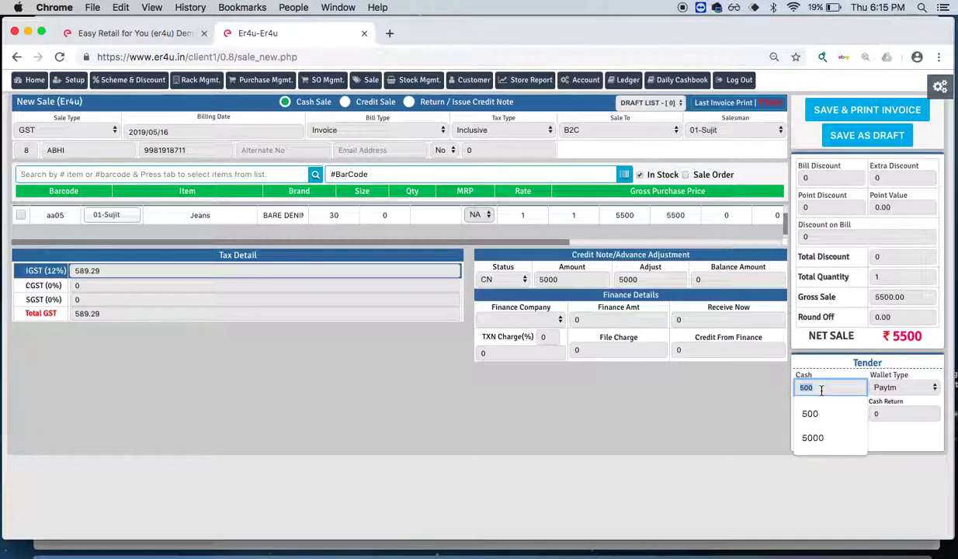
pyautogui.click(771, 406)
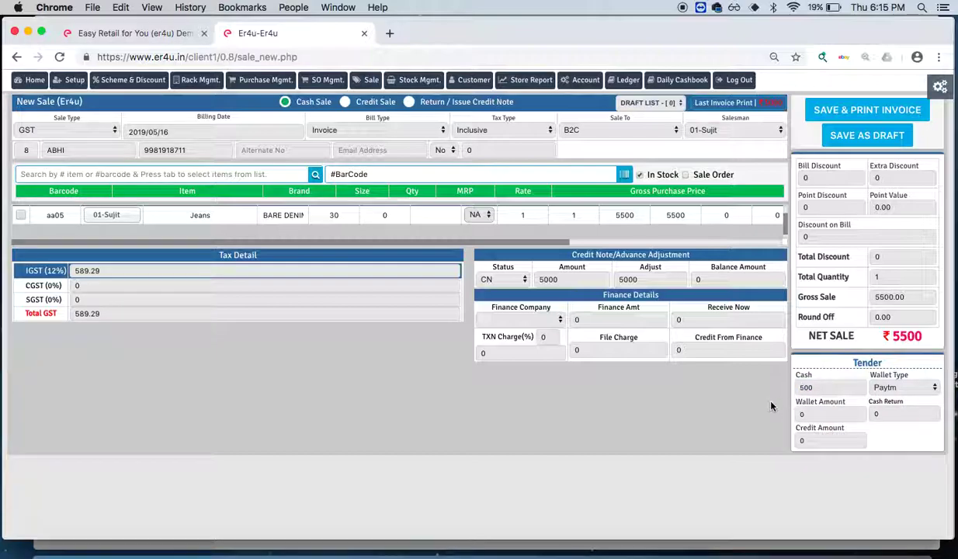
# Step: Save the sale as invoice 10 and inspect its preview showing the CN 5 adjustment of 5000
pyautogui.click(859, 115)
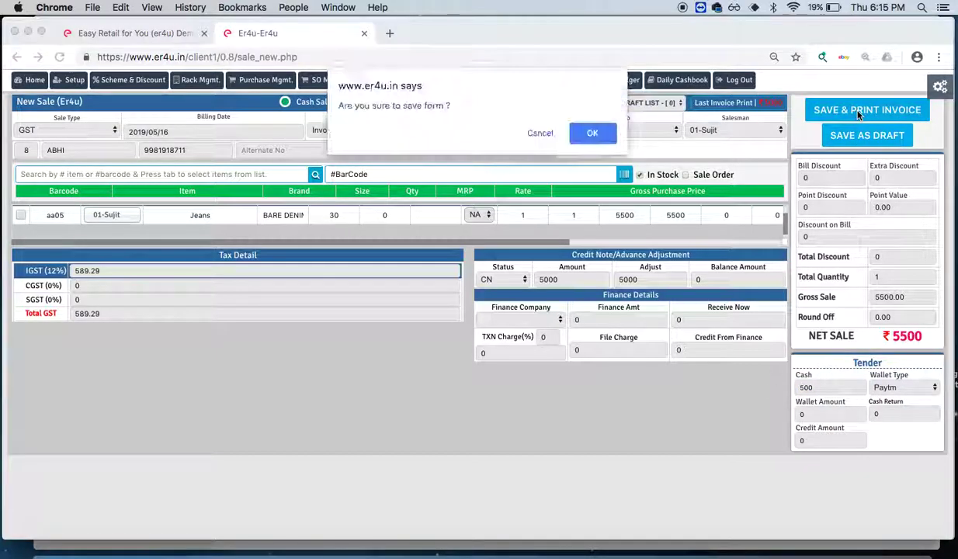
pyautogui.click(607, 134)
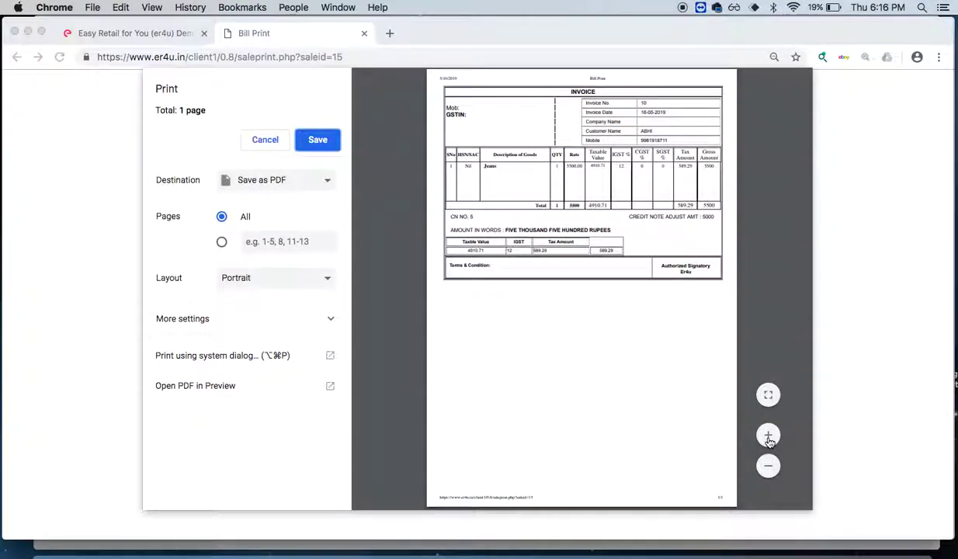
pyautogui.click(768, 435)
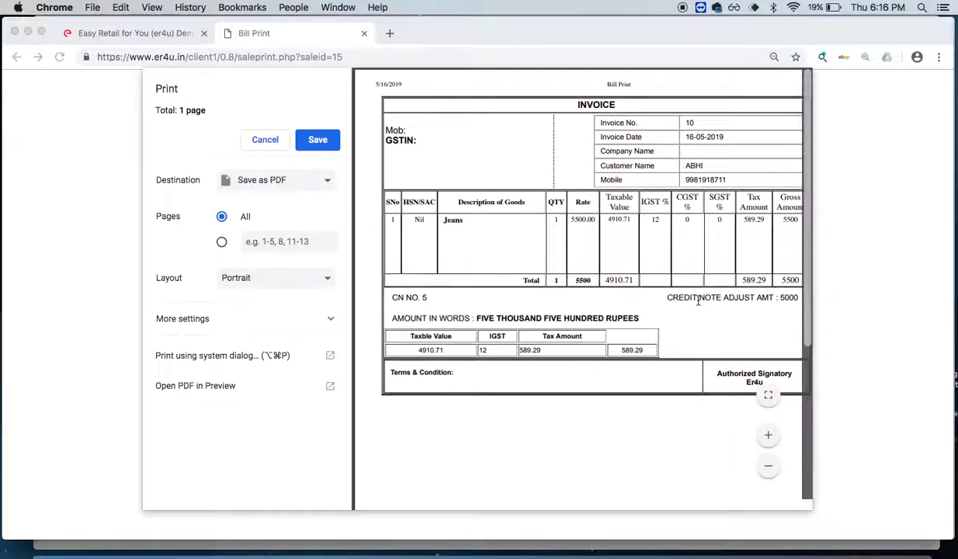
pyautogui.hscroll(3, 722, 299)
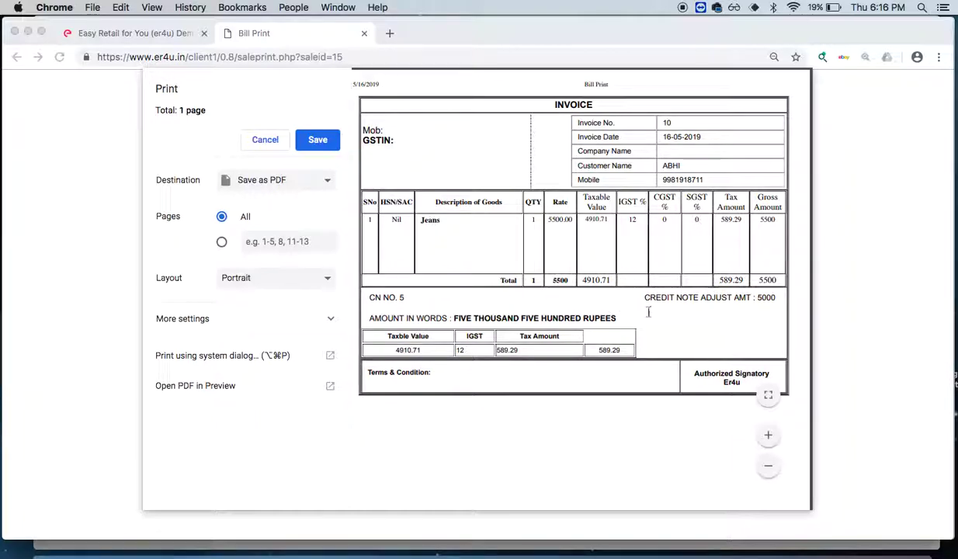
pyautogui.hscroll(-2, 629, 268)
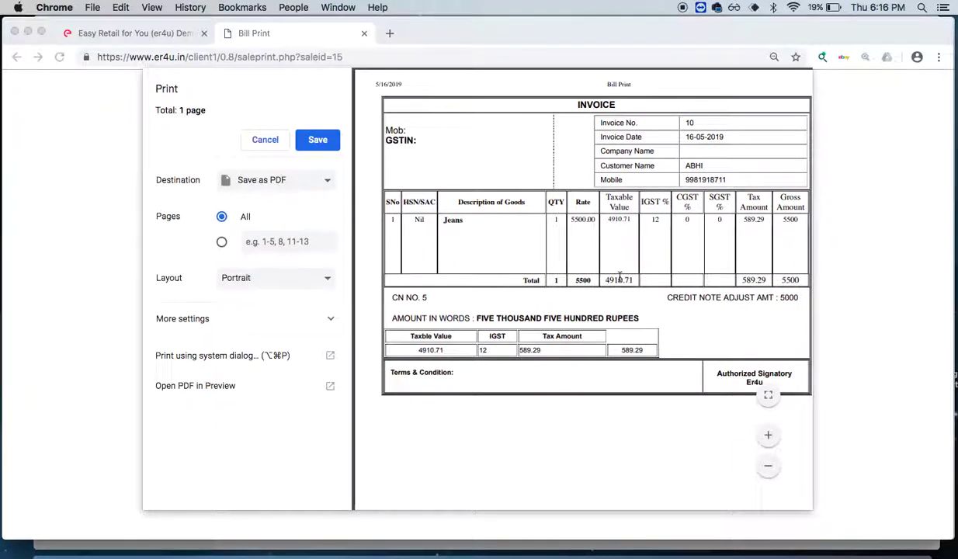